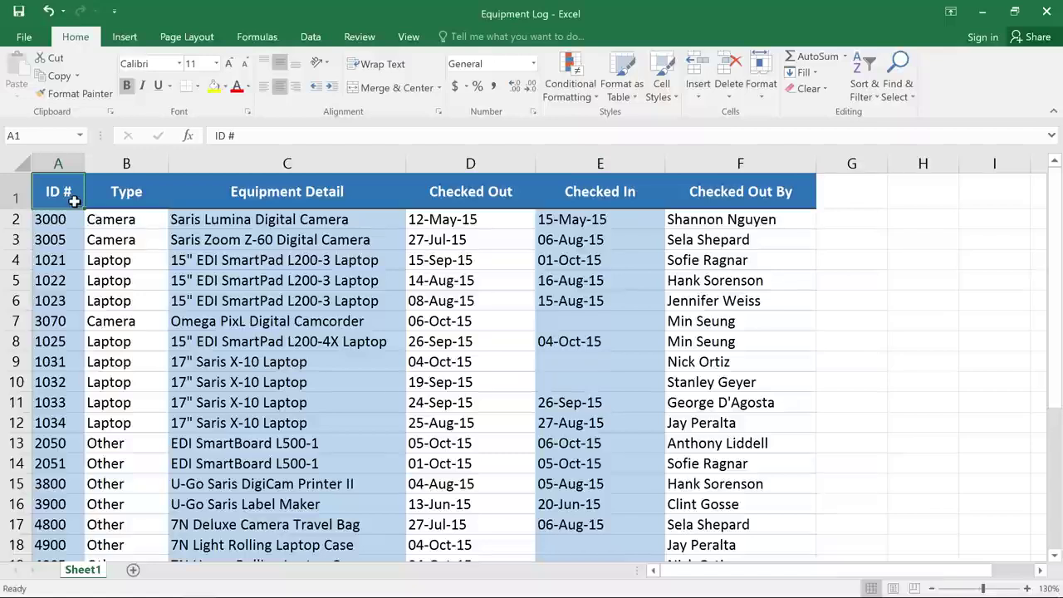
# Select the header row from ID # through Checked Out By (A1:F1)
pyautogui.moveTo(74, 201); pyautogui.dragTo(720, 200)
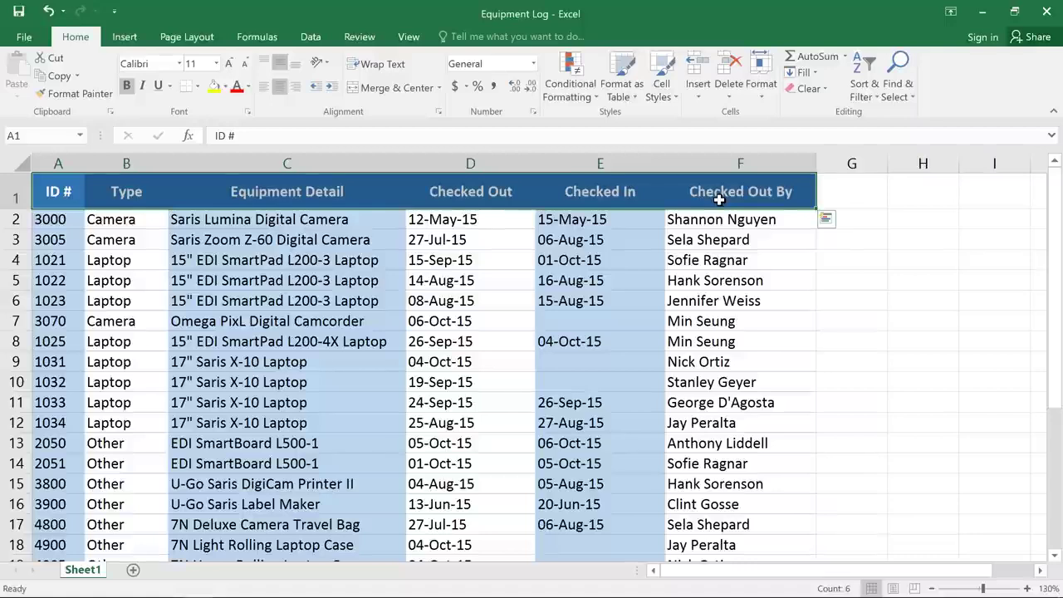
# Turn on table filtering and filter the Type column to only Laptop and Projector
pyautogui.click(309, 38)
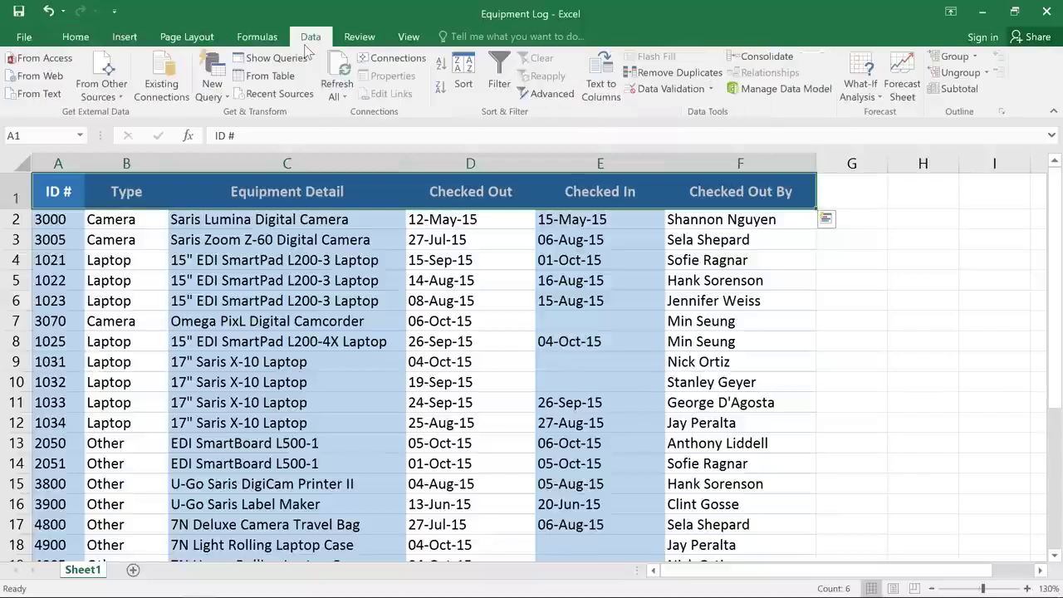
pyautogui.click(495, 66)
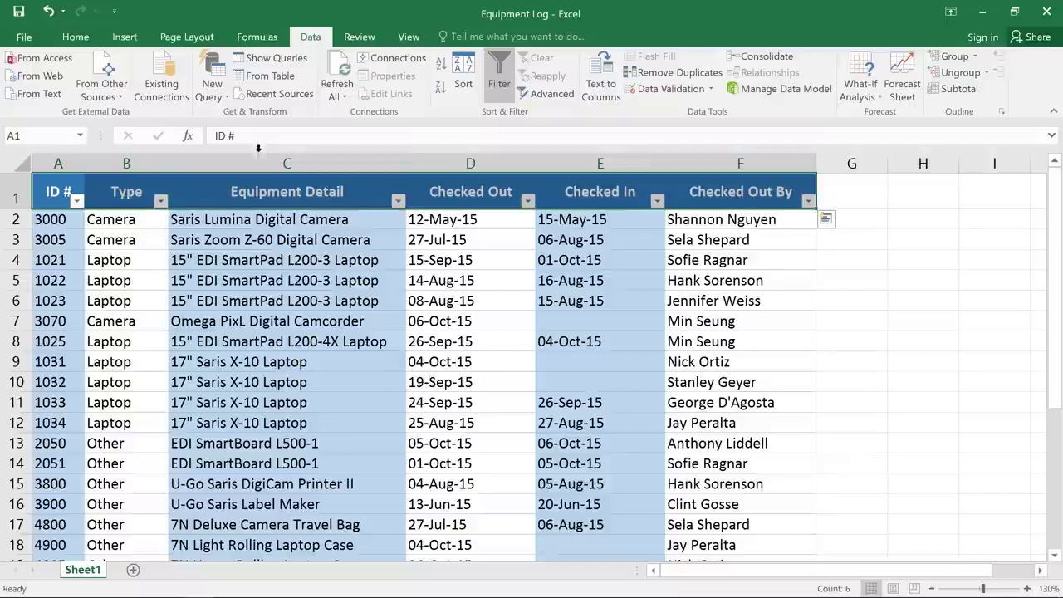
pyautogui.click(153, 193)
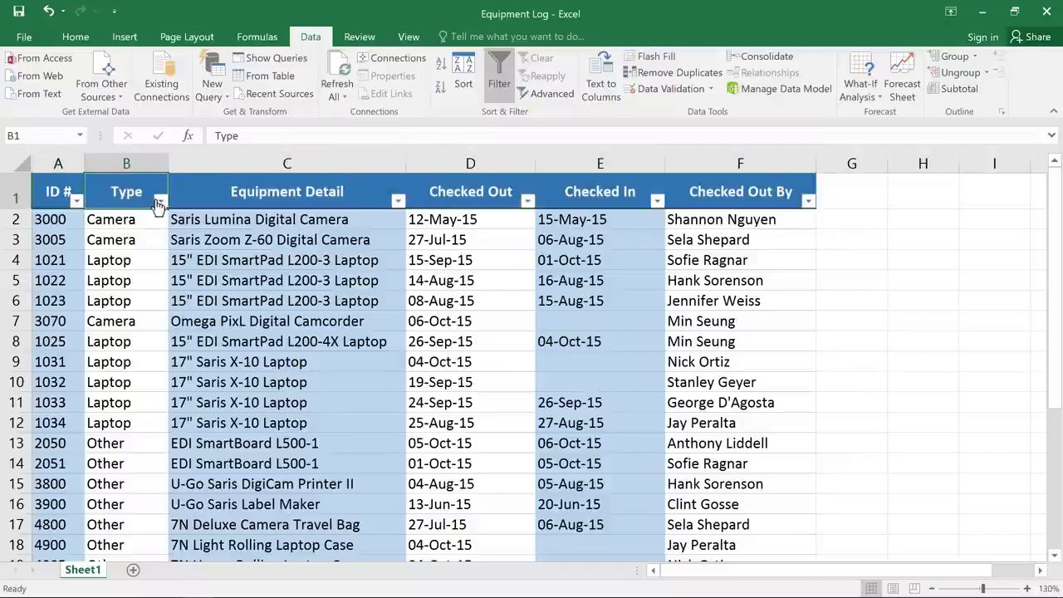
pyautogui.click(162, 204)
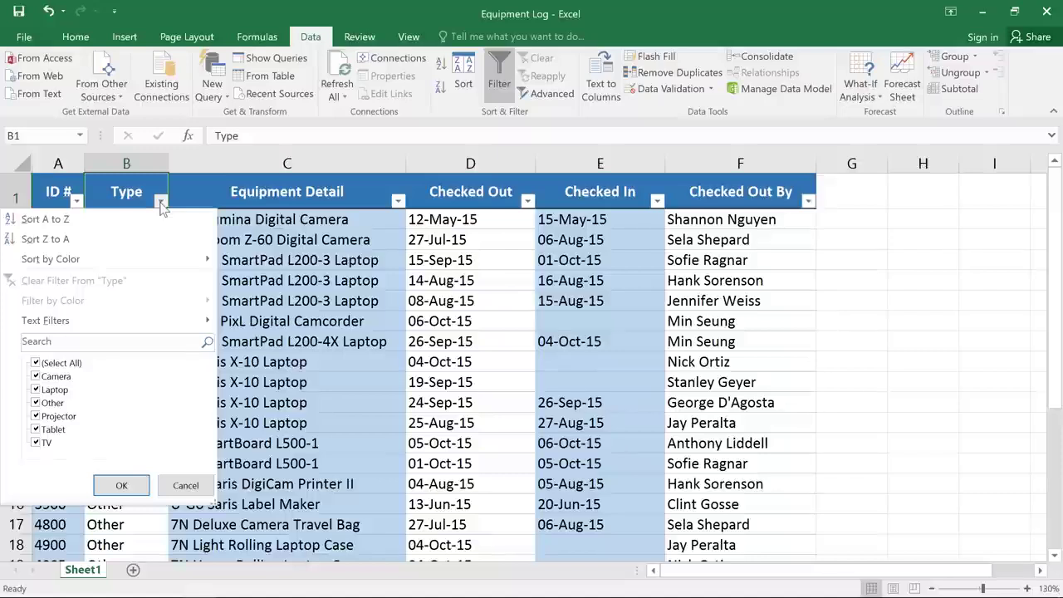
pyautogui.click(37, 364)
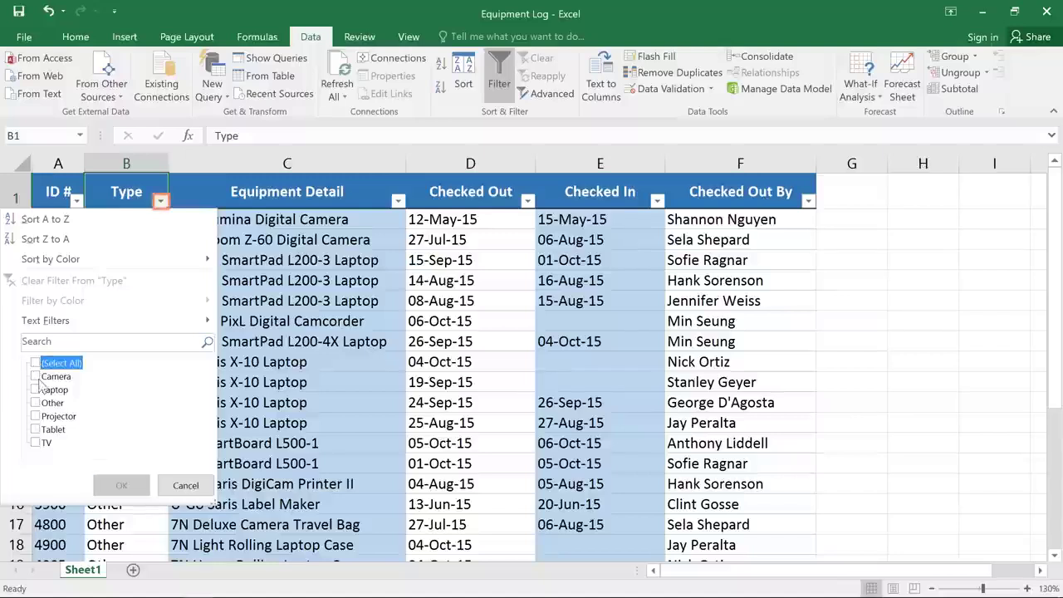
pyautogui.click(38, 390)
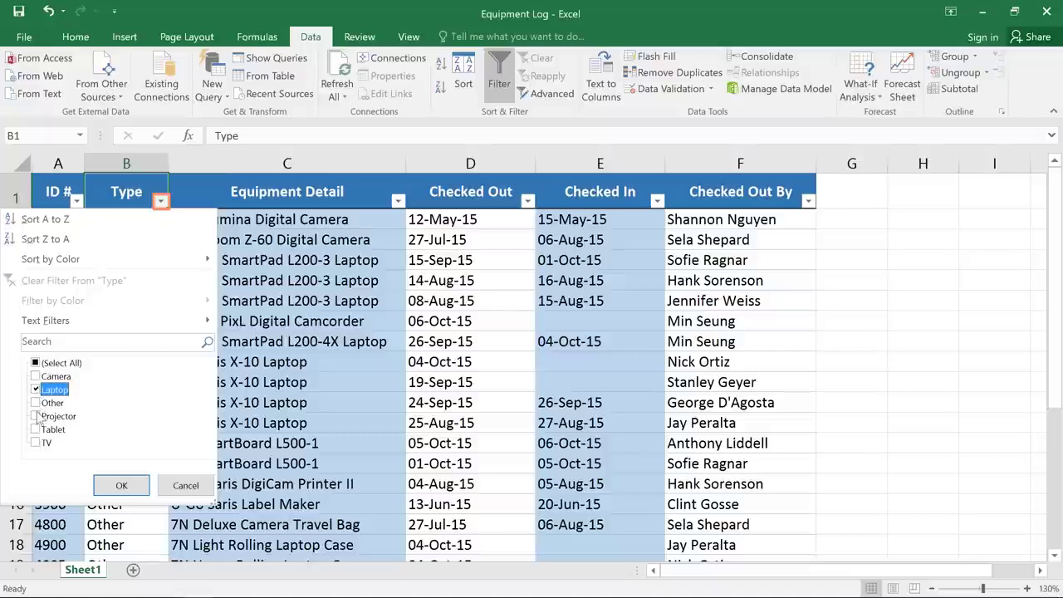
pyautogui.click(36, 416)
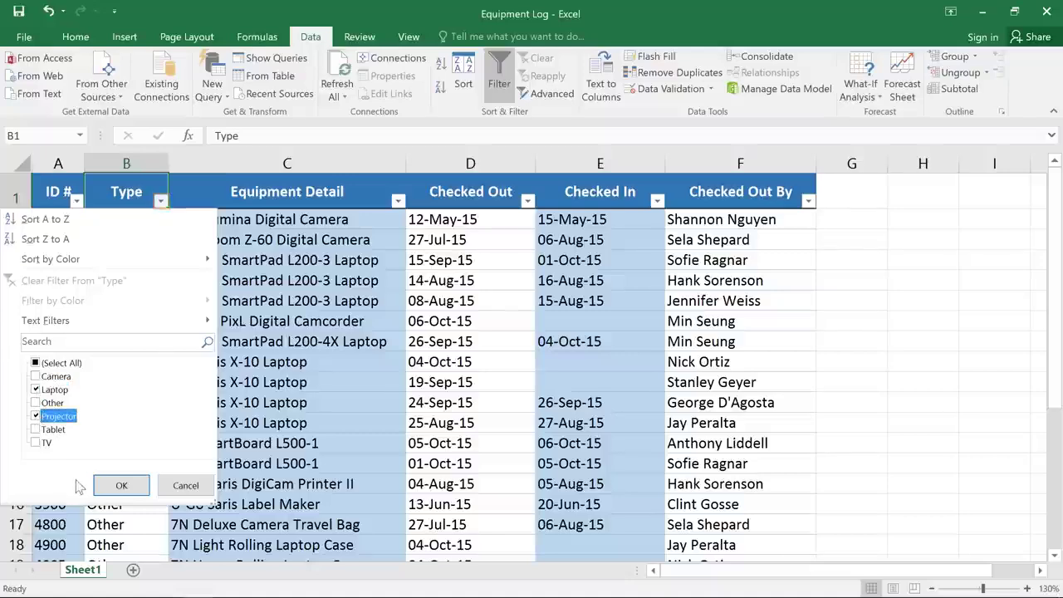
pyautogui.click(103, 487)
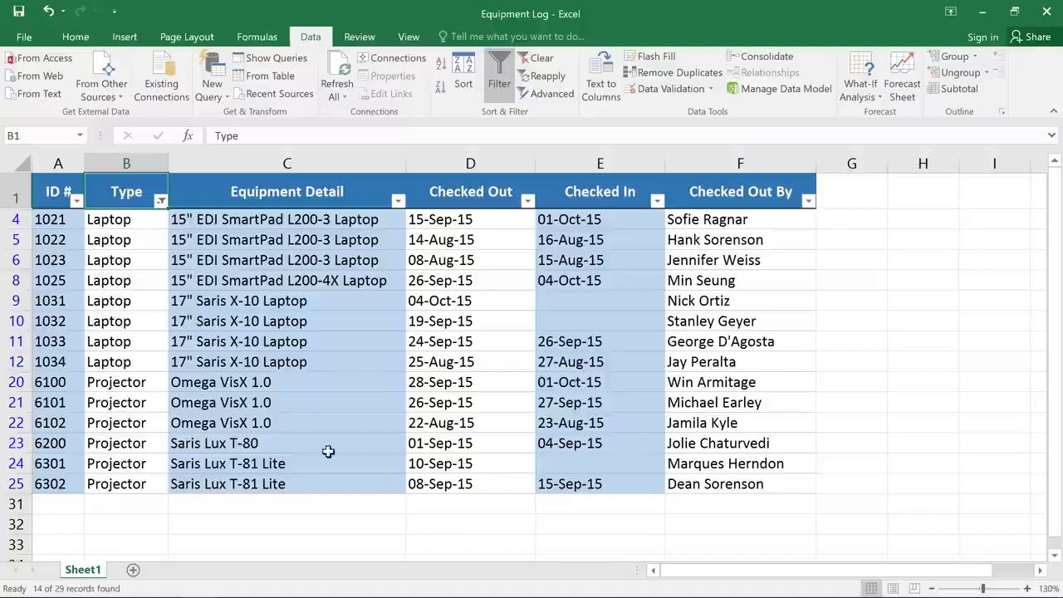
# Filter the Checked Out dates to August only, excluding September and October
pyautogui.click(526, 201)
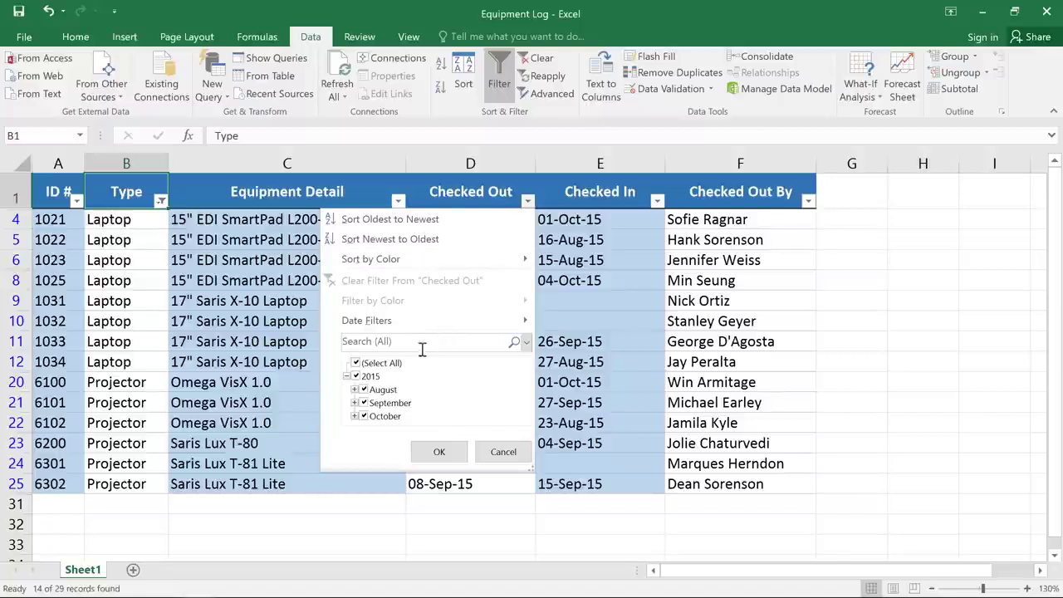
pyautogui.click(368, 403)
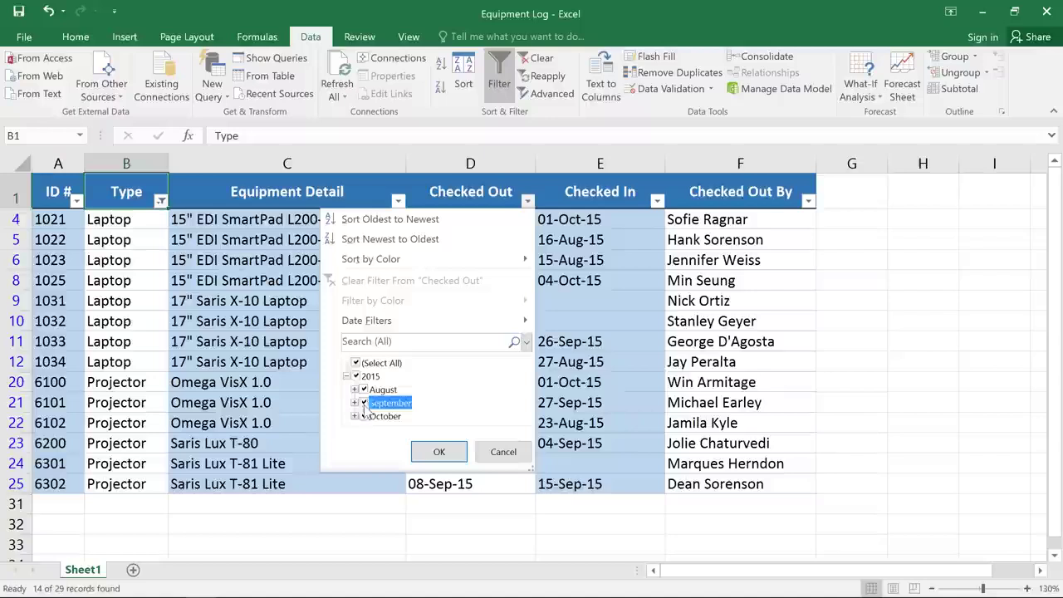
pyautogui.click(368, 416)
pyautogui.click(419, 450)
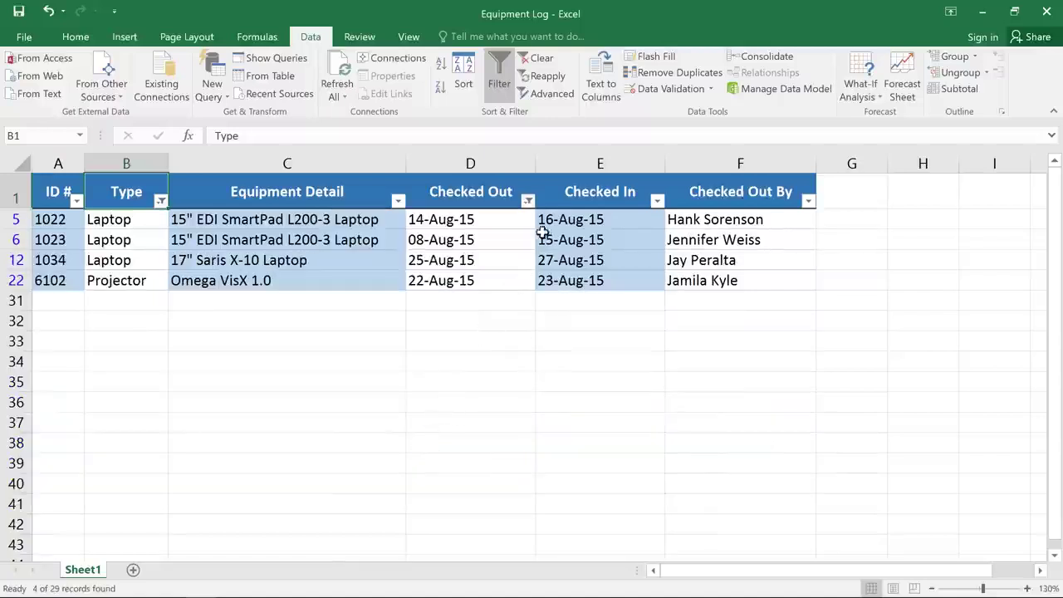
# Clear the Checked Out filter and the Type filter
pyautogui.click(529, 200)
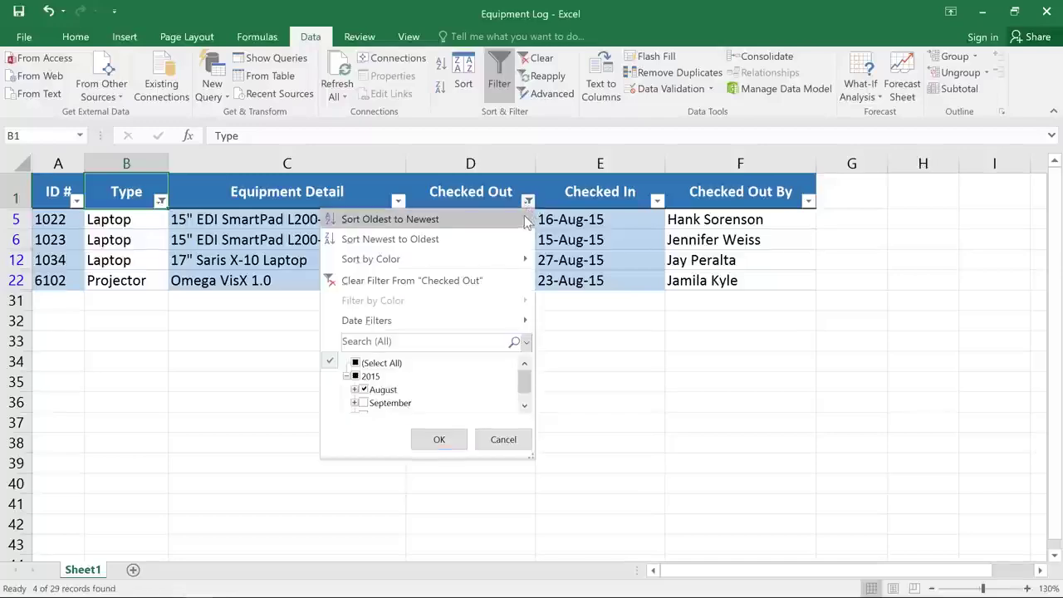
pyautogui.click(496, 280)
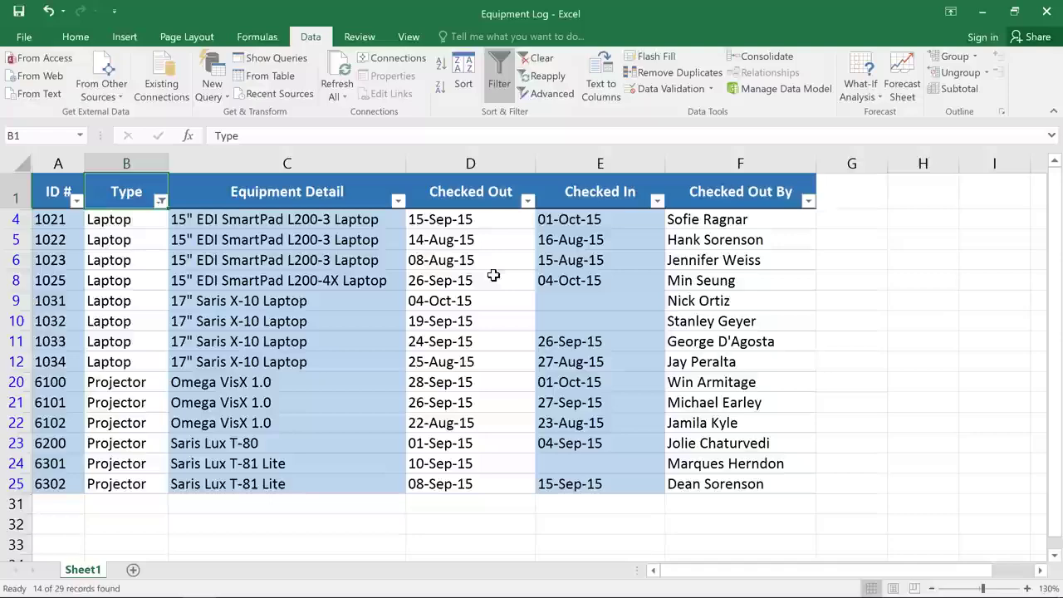
pyautogui.click(162, 202)
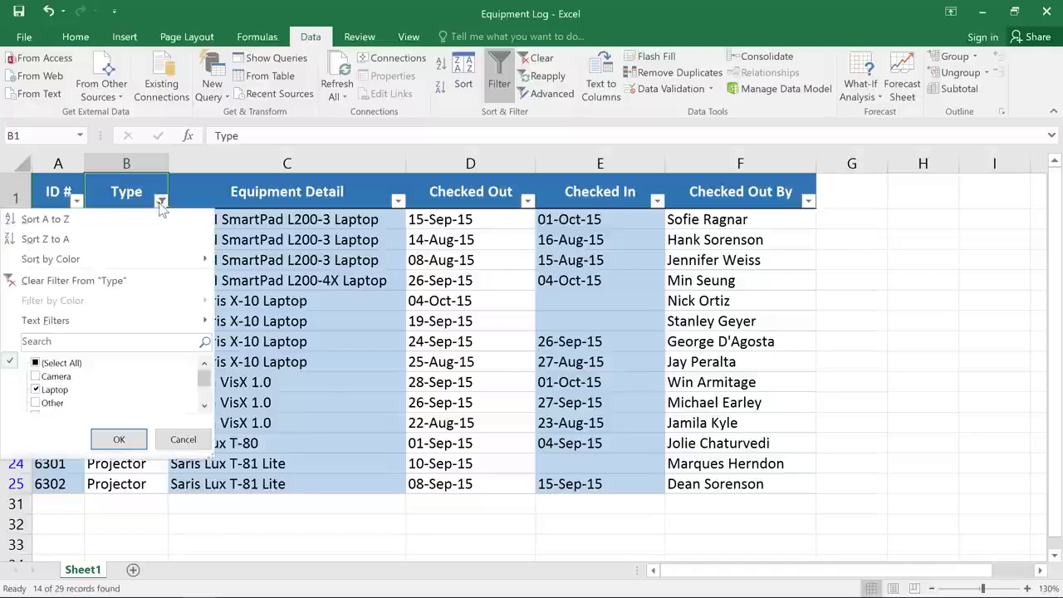
pyautogui.click(158, 282)
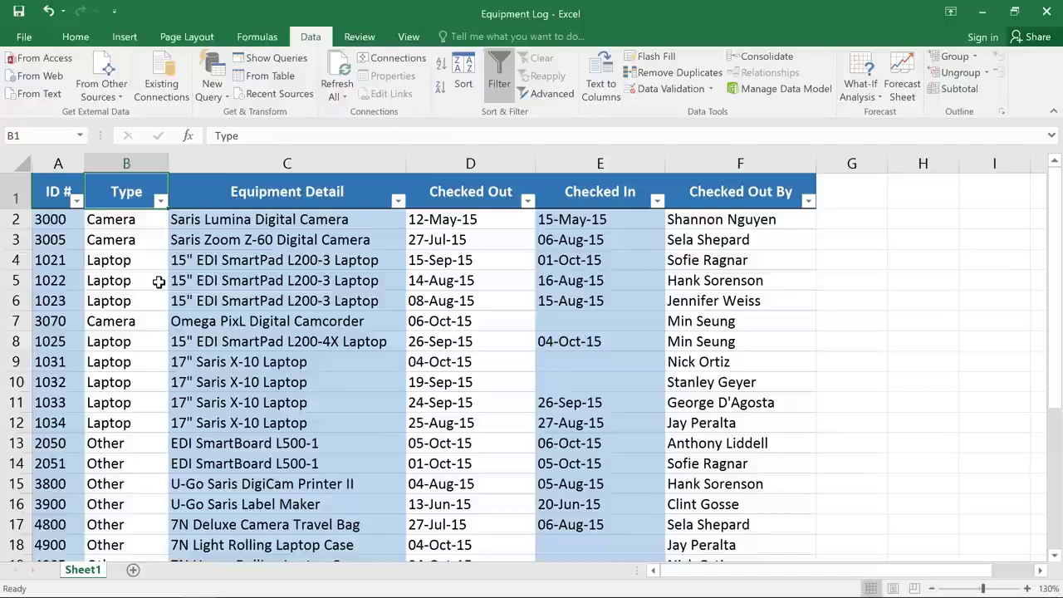
# Filter Equipment Detail by searching for 'saris'
pyautogui.click(399, 202)
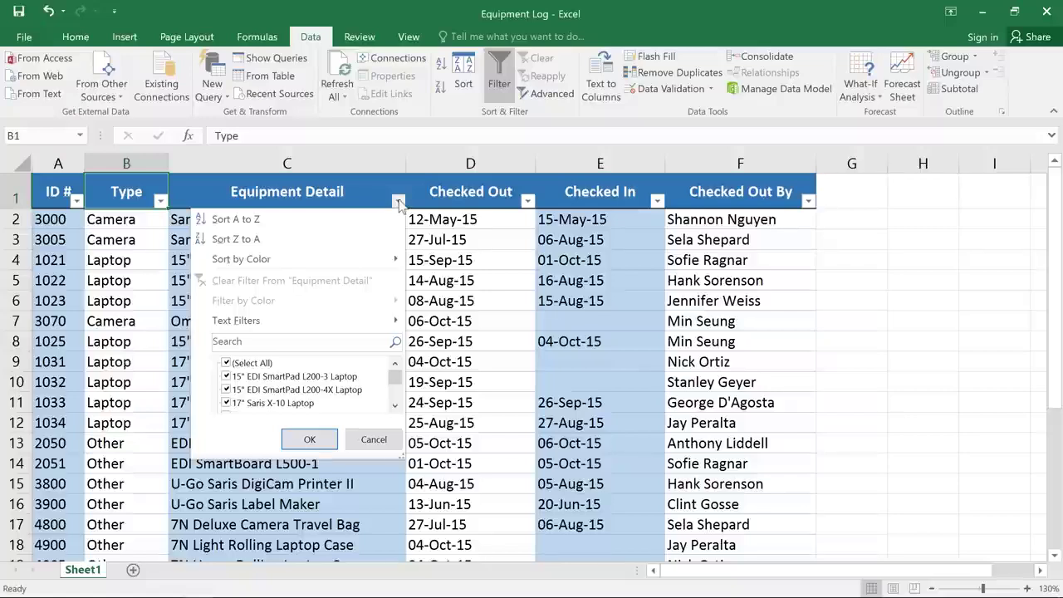
pyautogui.click(333, 341)
pyautogui.write('saris')
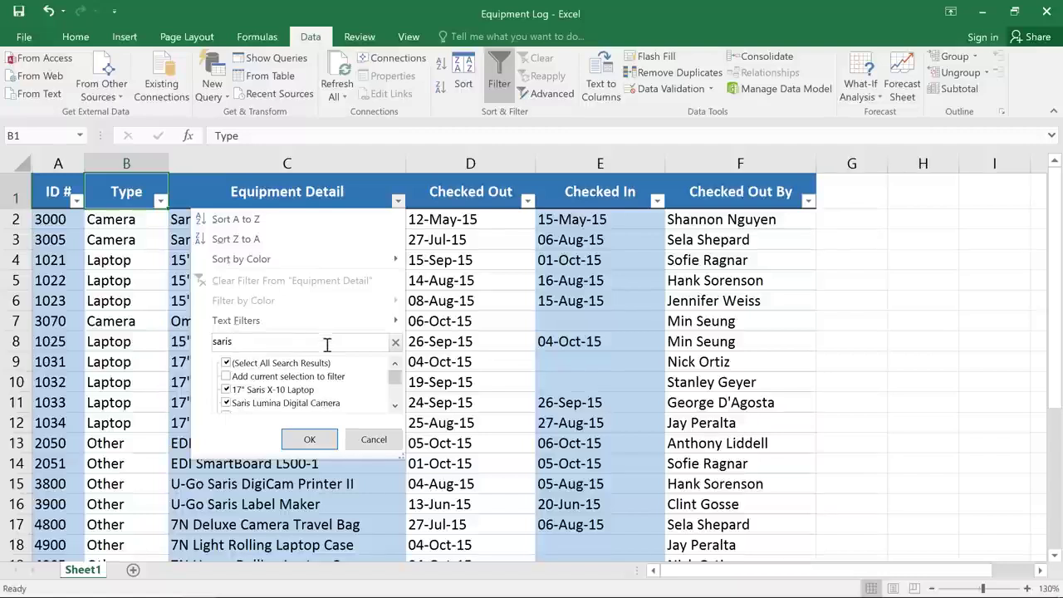
pyautogui.click(309, 440)
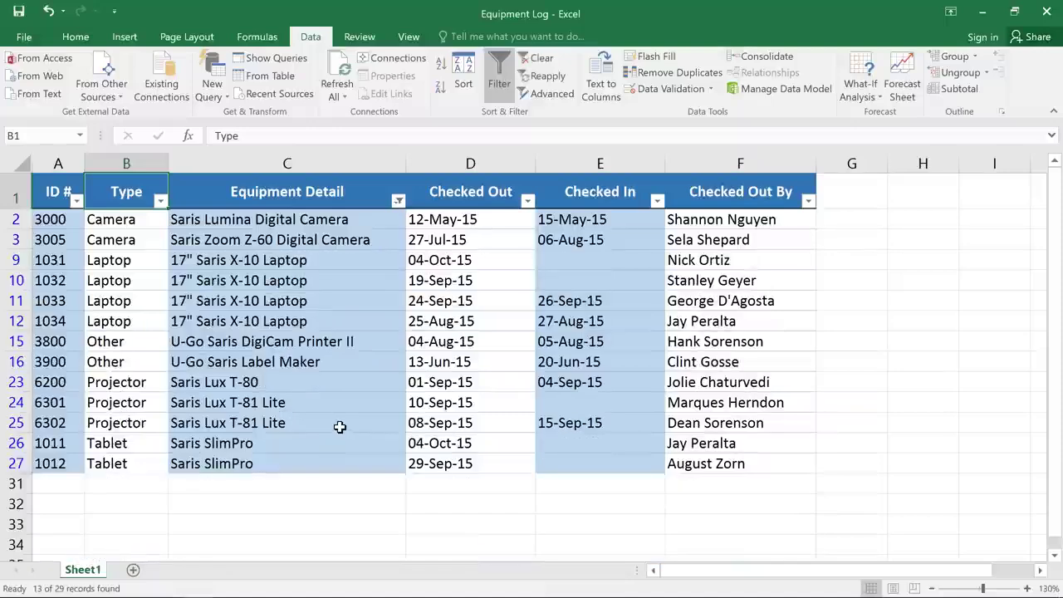
# Apply a Does Not Contain 'laptop' text filter to Equipment Detail
pyautogui.click(398, 201)
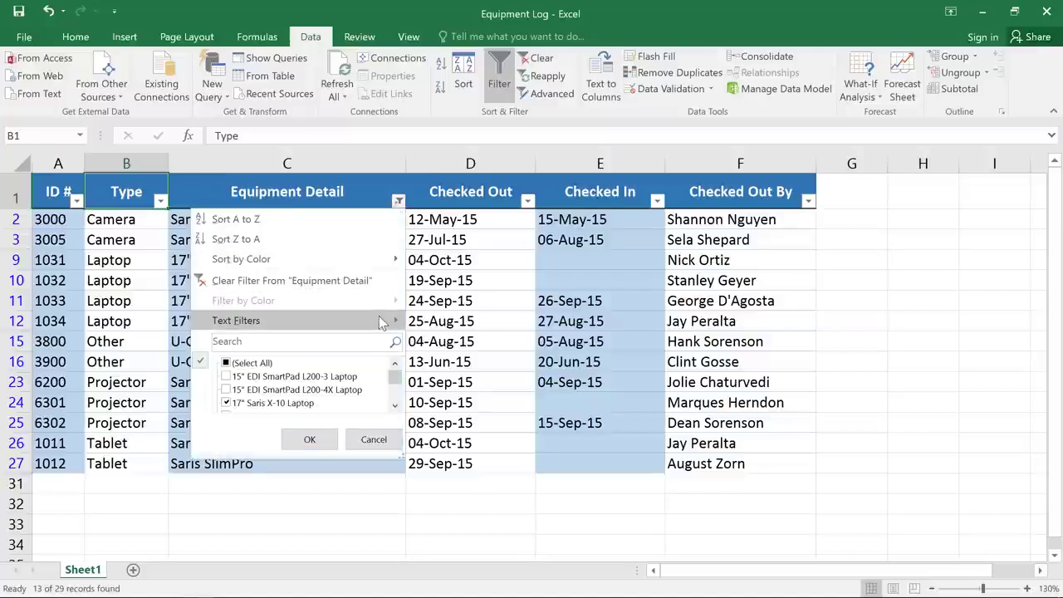
pyautogui.moveTo(380, 321)
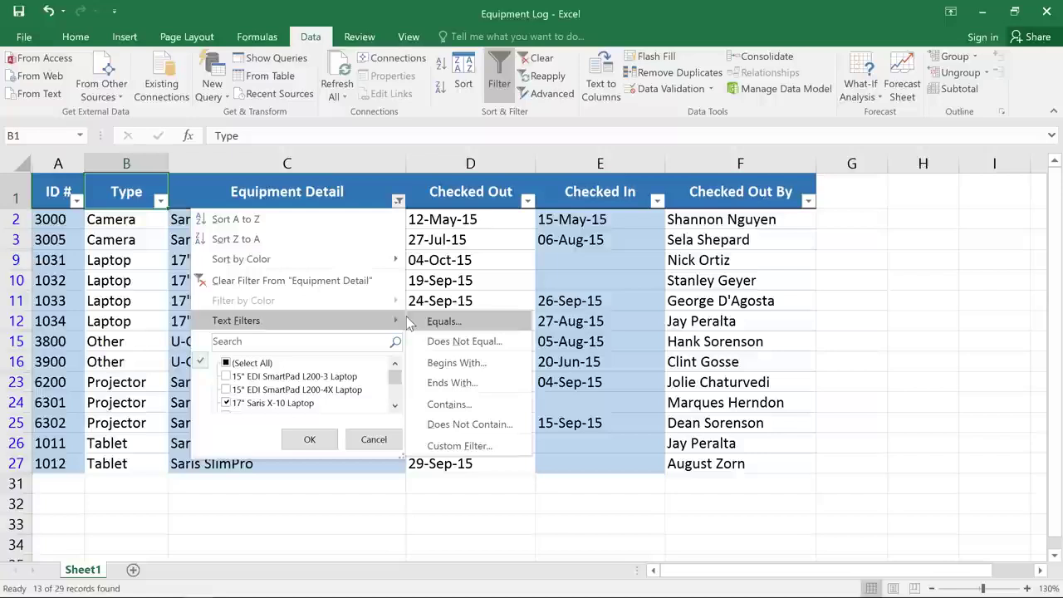
pyautogui.click(410, 425)
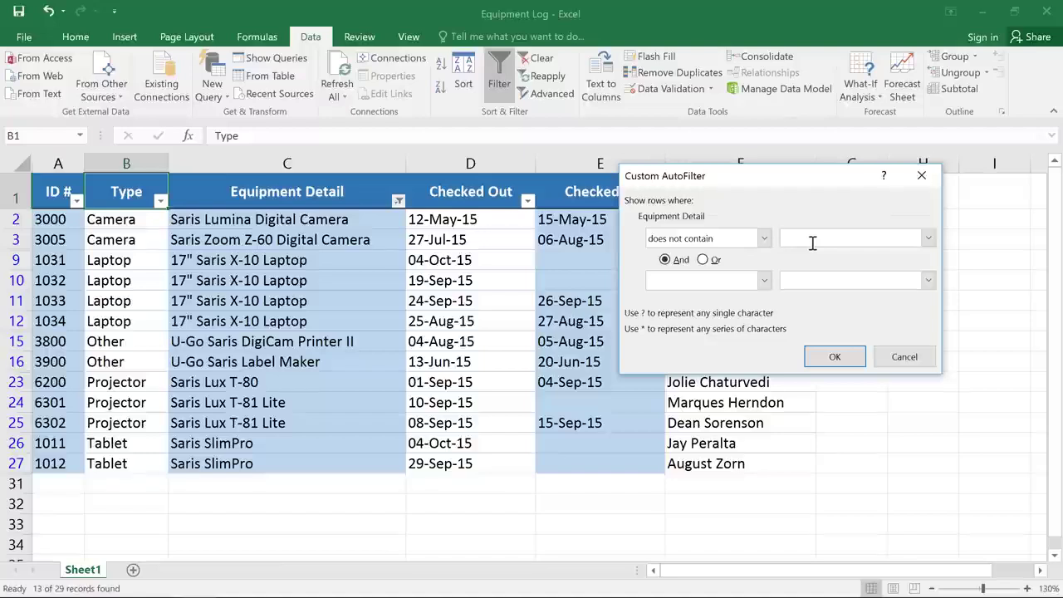
pyautogui.write('laptop')
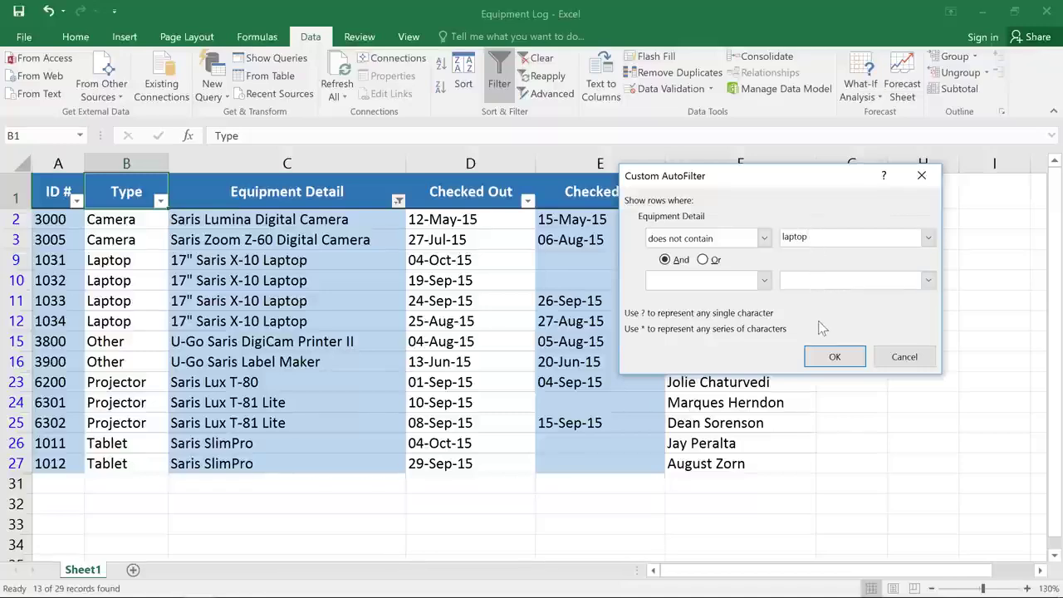
pyautogui.click(834, 357)
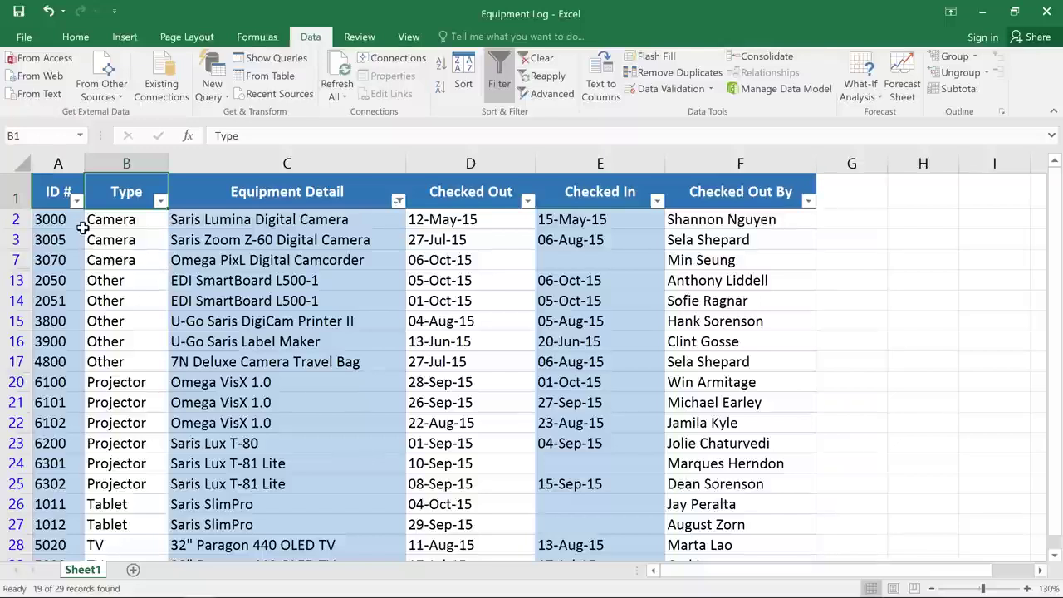
# Apply a Between number filter on ID # from 3000 to 6000
pyautogui.click(76, 202)
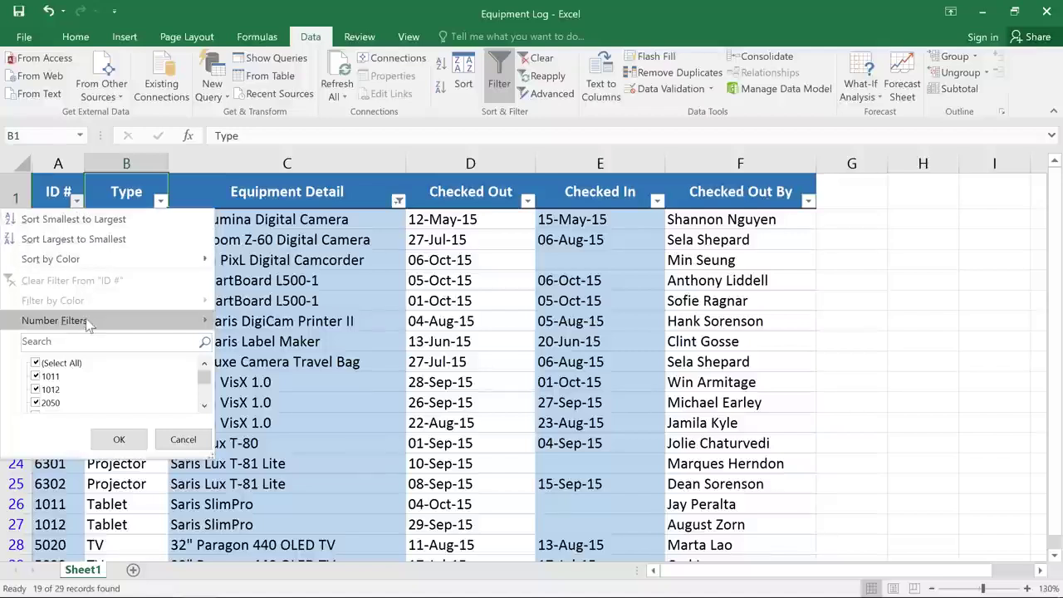
pyautogui.moveTo(87, 321)
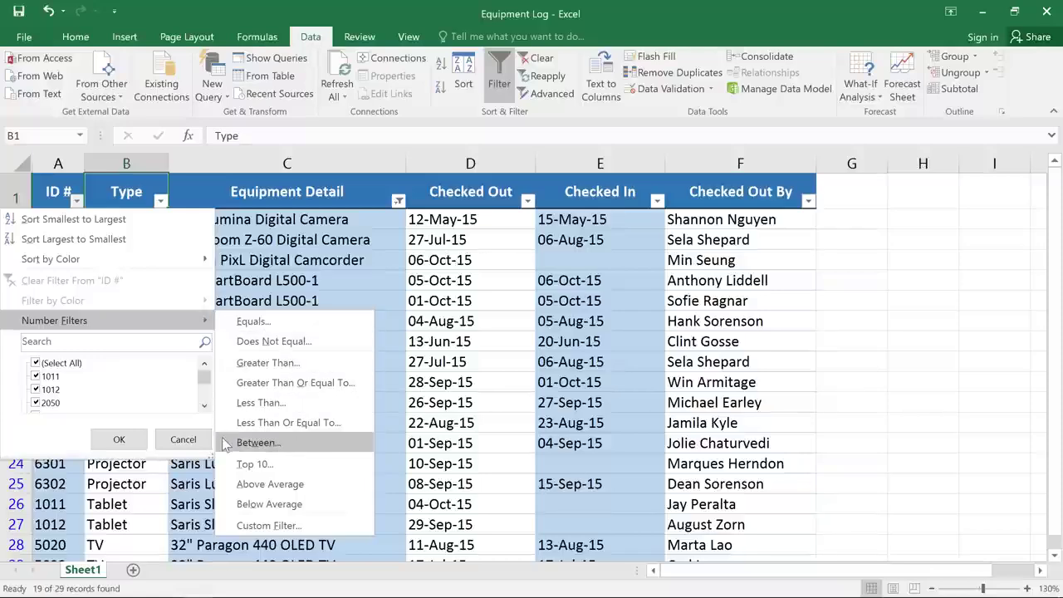
pyautogui.click(250, 442)
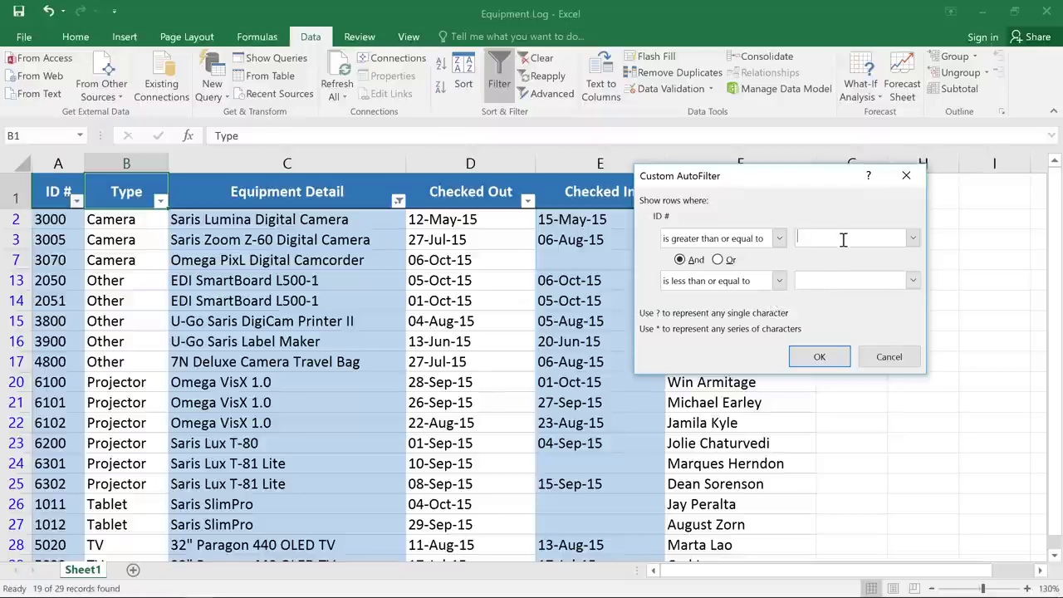
pyautogui.write('3000')
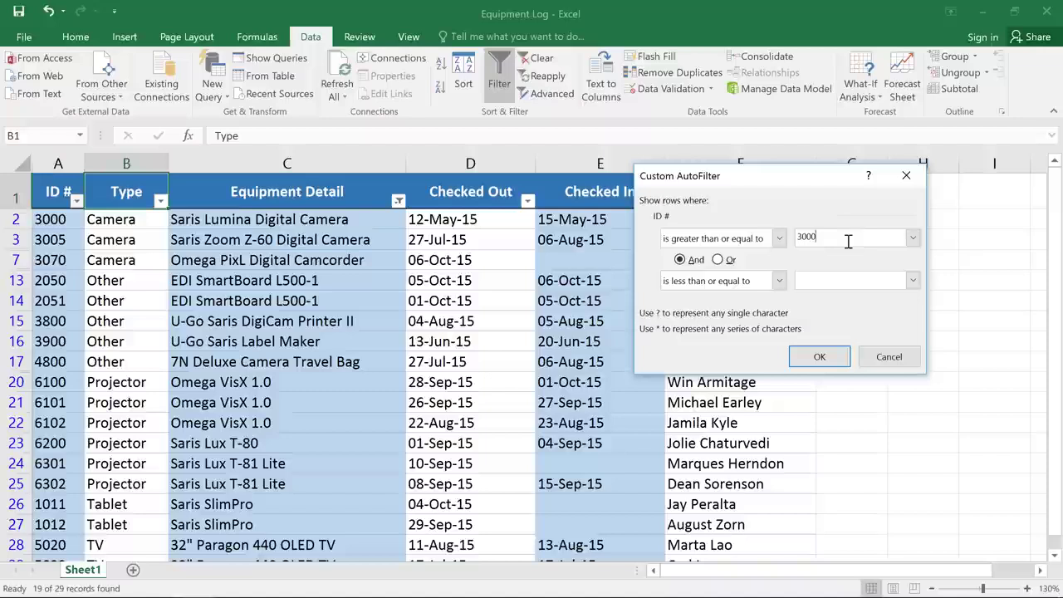
pyautogui.click(841, 279)
pyautogui.write('6000')
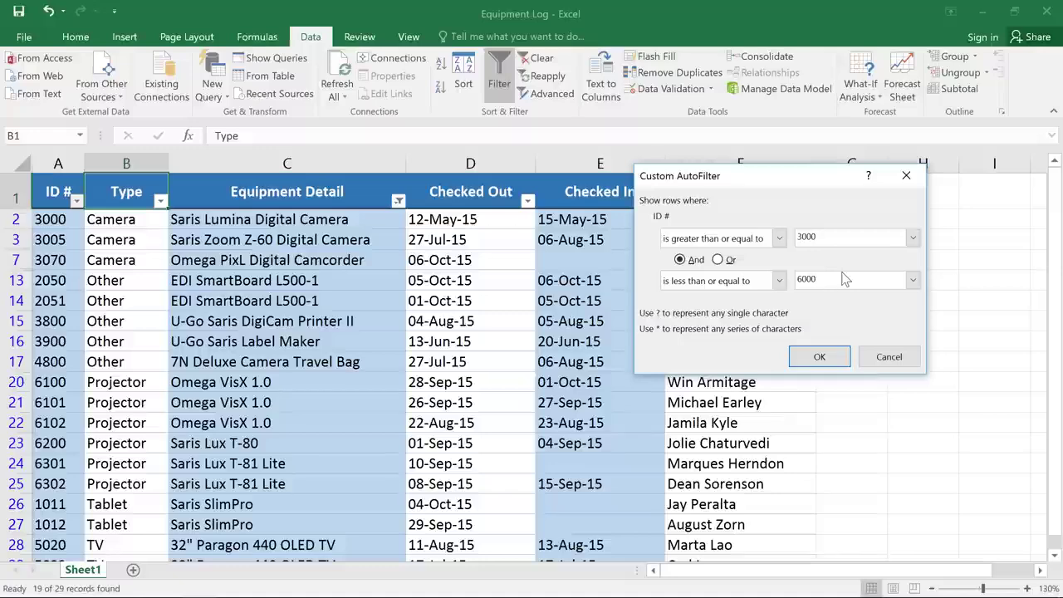
pyautogui.click(835, 356)
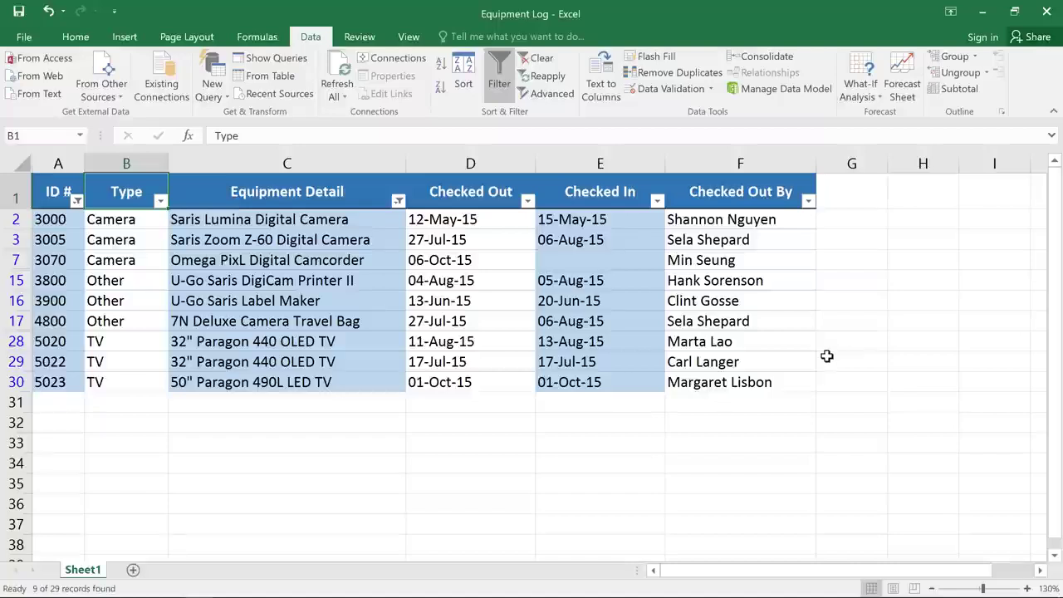
# Apply a Between date filter on Checked Out from July 15, 2015 to August 15, 2015
pyautogui.click(528, 201)
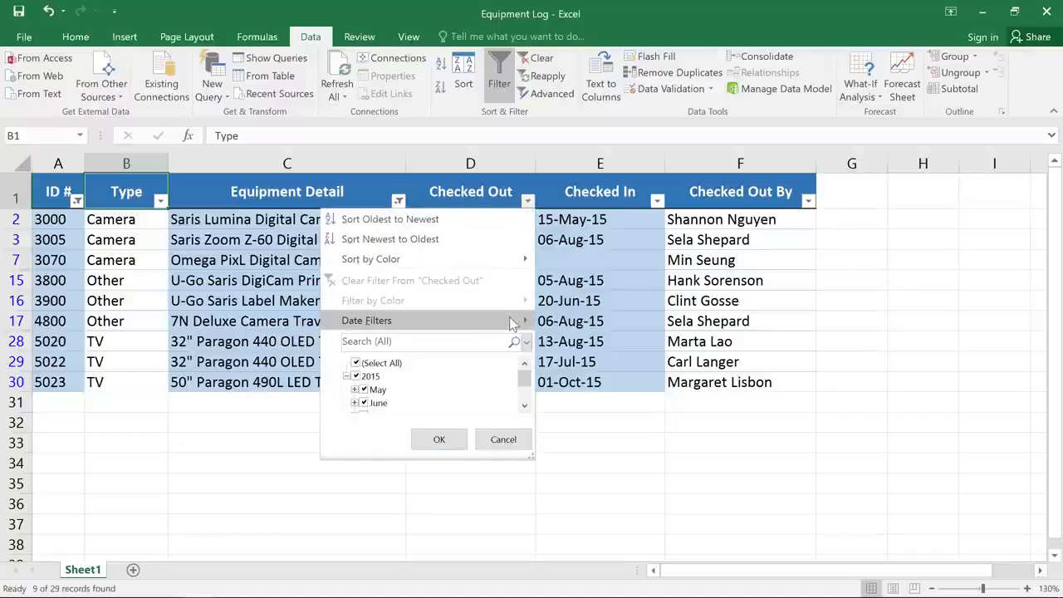
pyautogui.moveTo(512, 322)
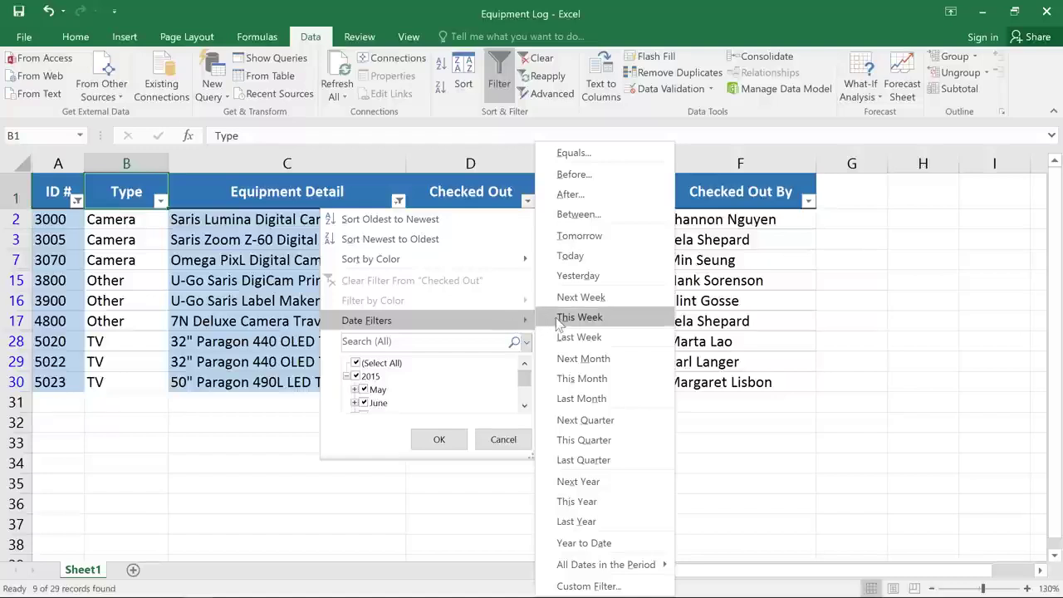
pyautogui.click(555, 216)
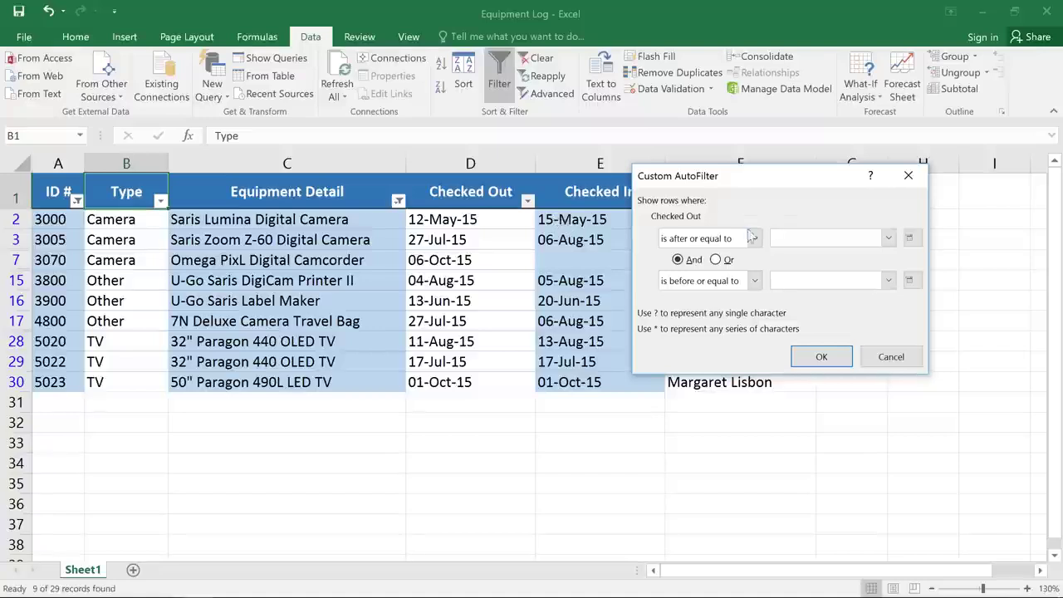
pyautogui.click(909, 239)
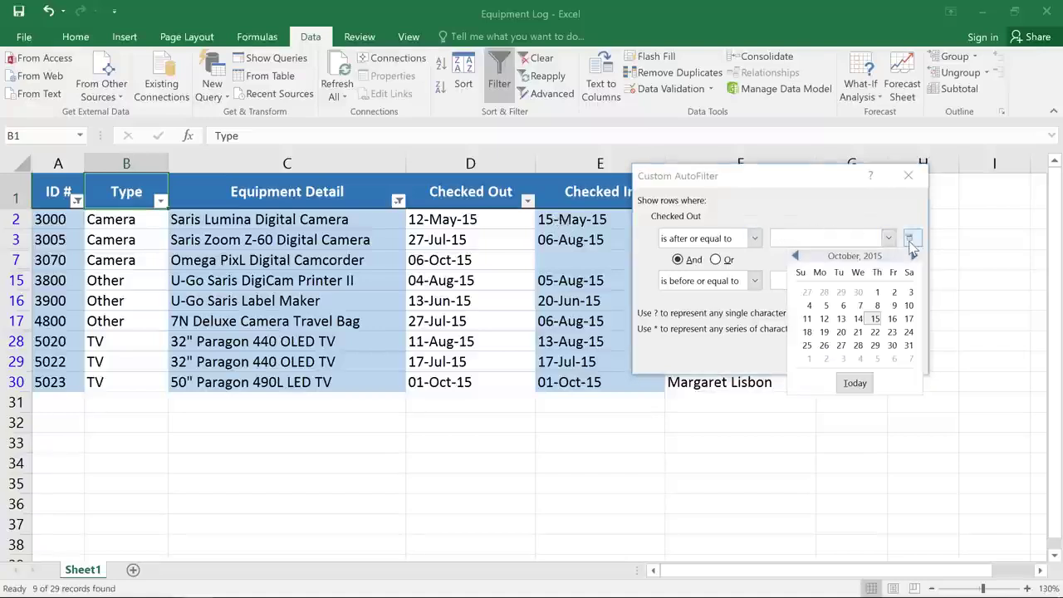
pyautogui.click(797, 256)
pyautogui.click(797, 255)
pyautogui.click(797, 256)
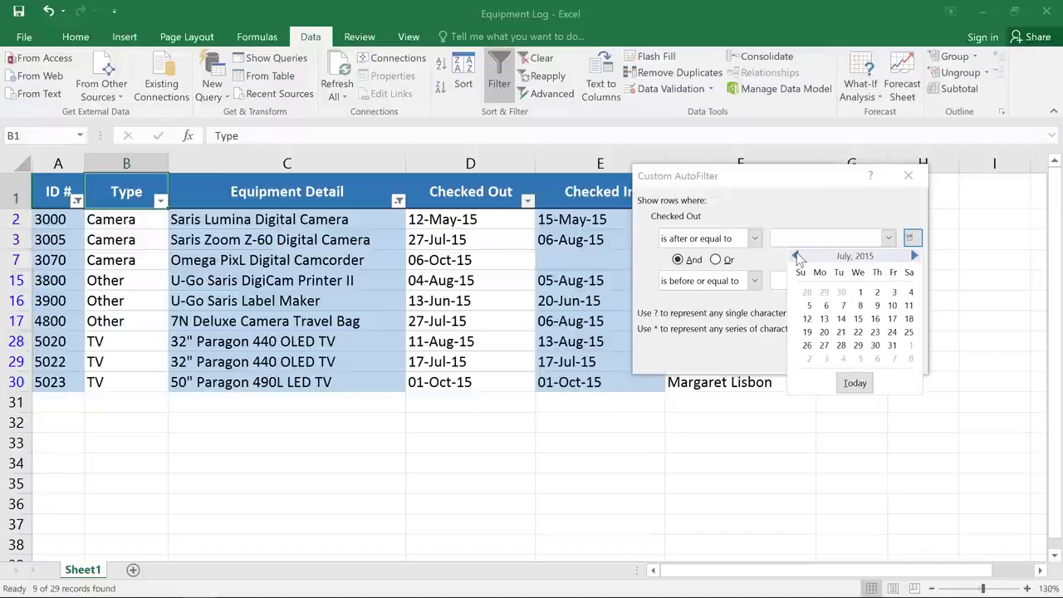
pyautogui.click(857, 318)
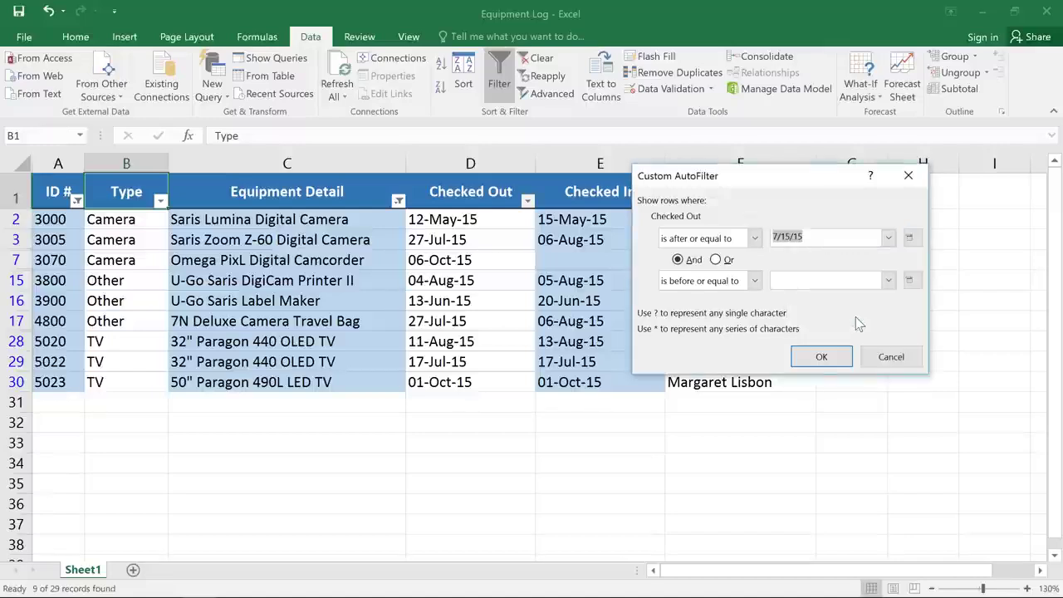
pyautogui.click(909, 281)
pyautogui.click(796, 298)
pyautogui.click(796, 298)
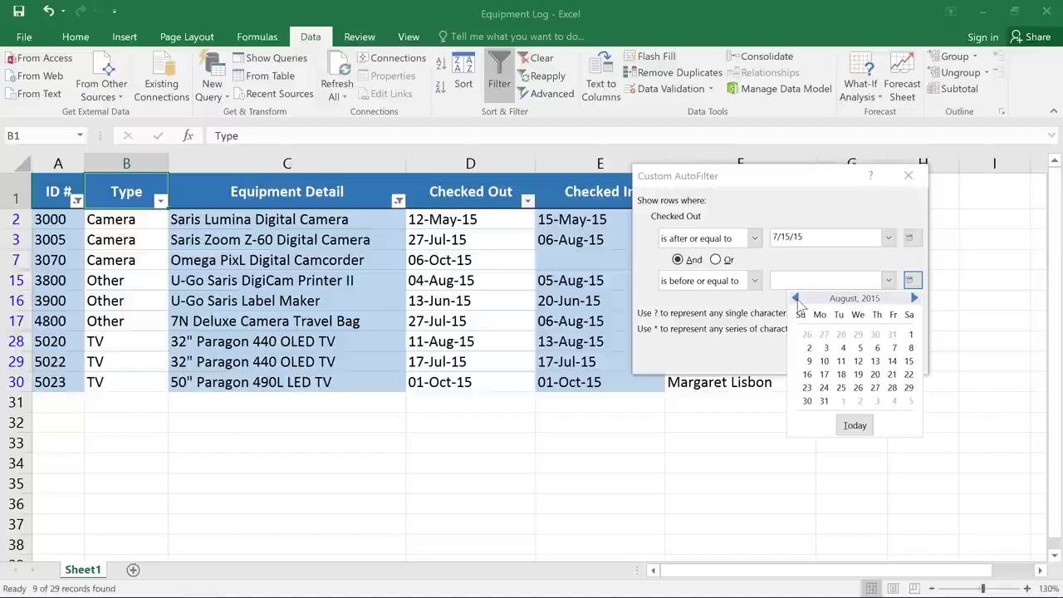
pyautogui.click(909, 360)
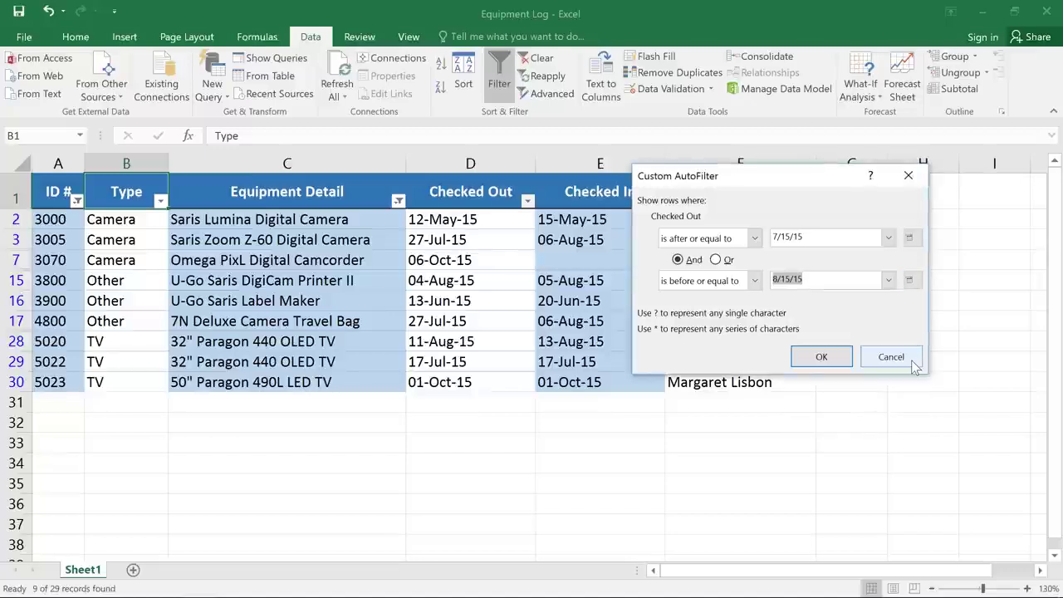
pyautogui.click(832, 360)
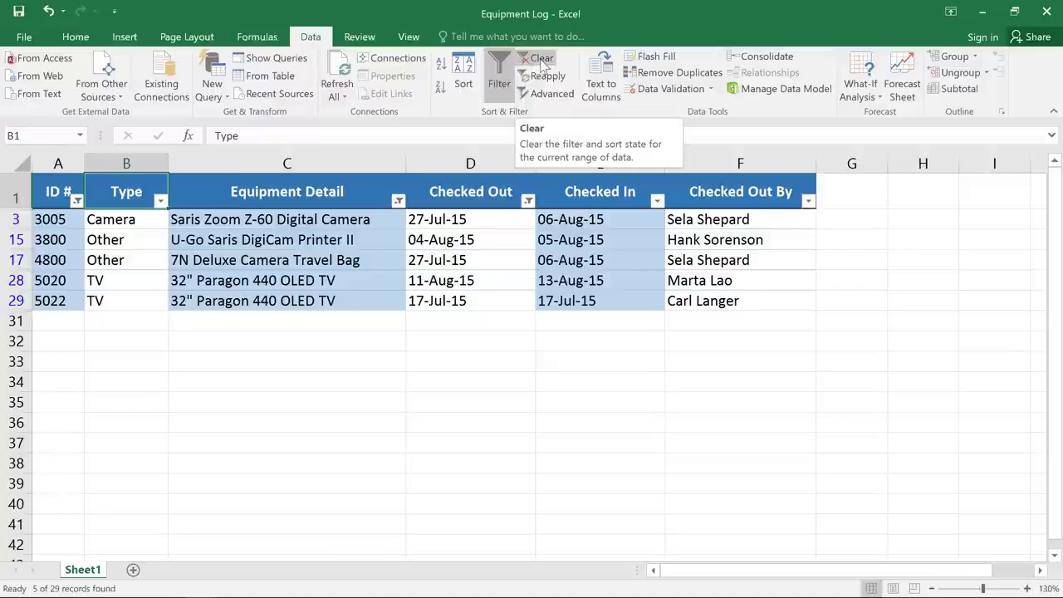
# Clear all filters on the Data tab and switch Filter off
pyautogui.click(541, 60)
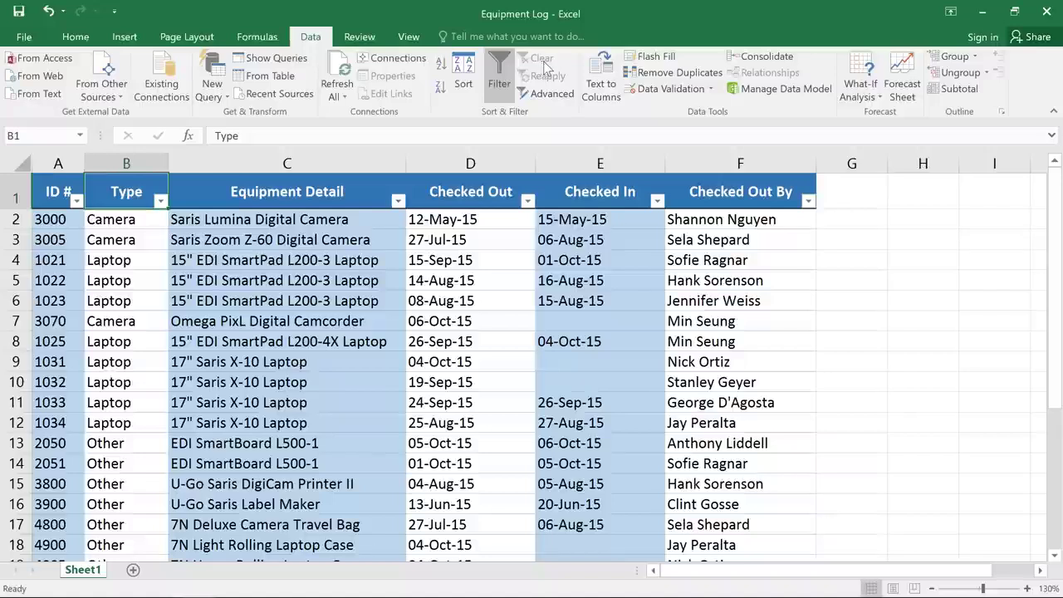
pyautogui.click(500, 66)
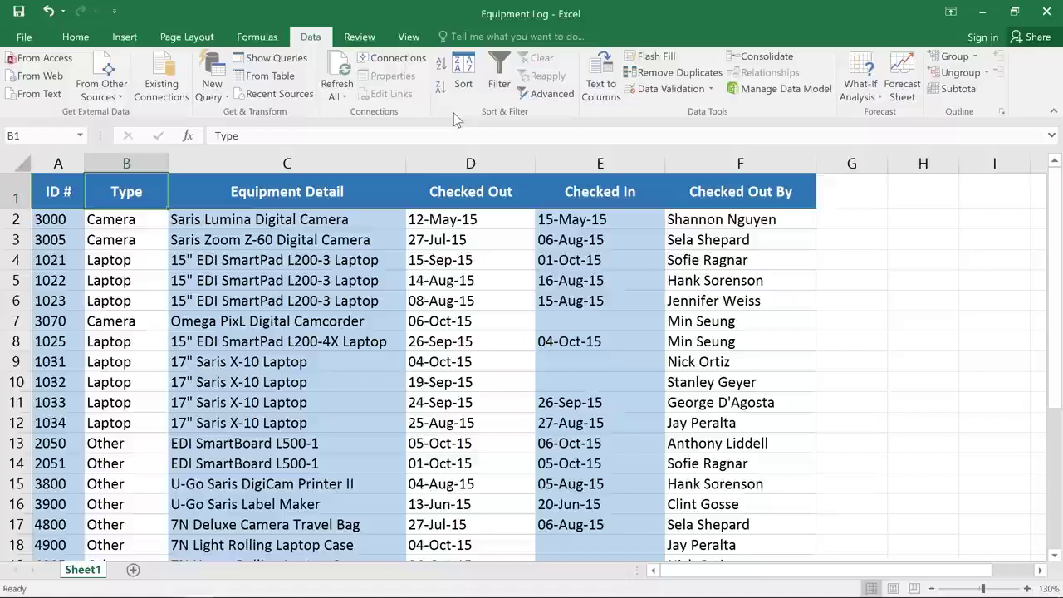